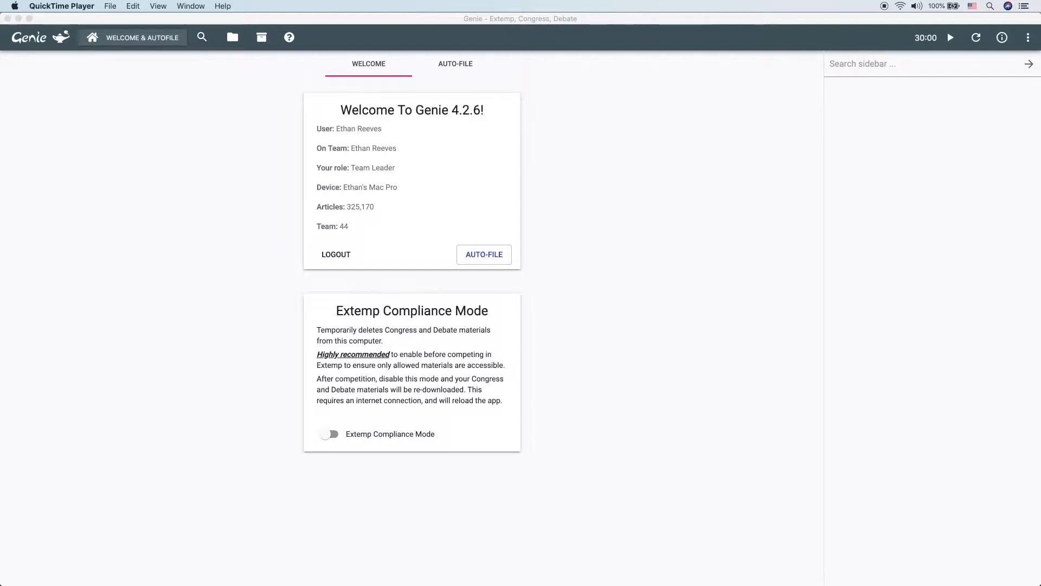
- Open Folders & Collections and view the options for adding folders and collections
left_click(973, 168)
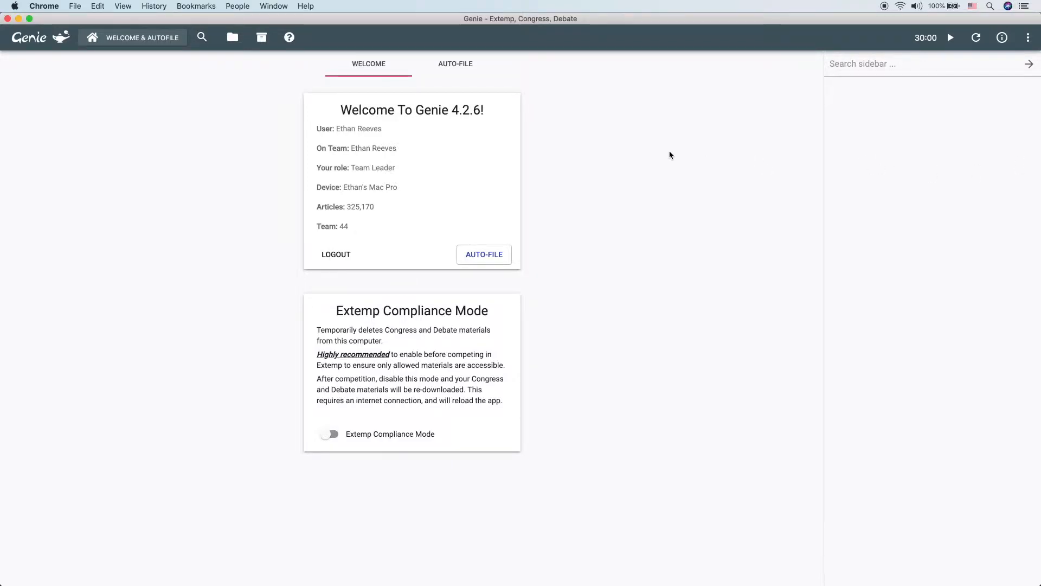
left_click(228, 41)
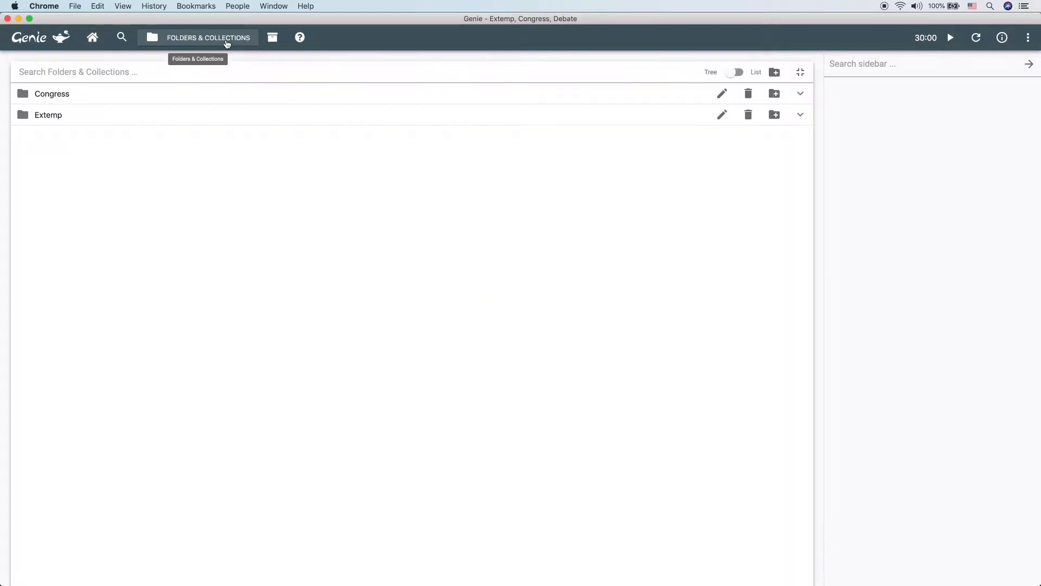
left_click(773, 73)
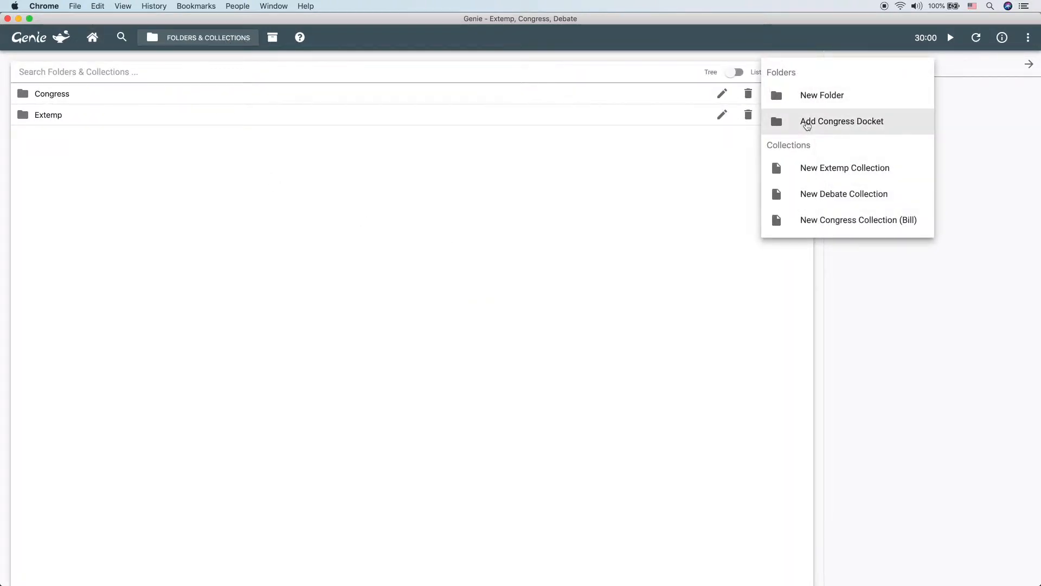
left_click(976, 135)
- Start a Congress docket import and title the new docket NSDA 2019 HS Nationals
left_click(1028, 37)
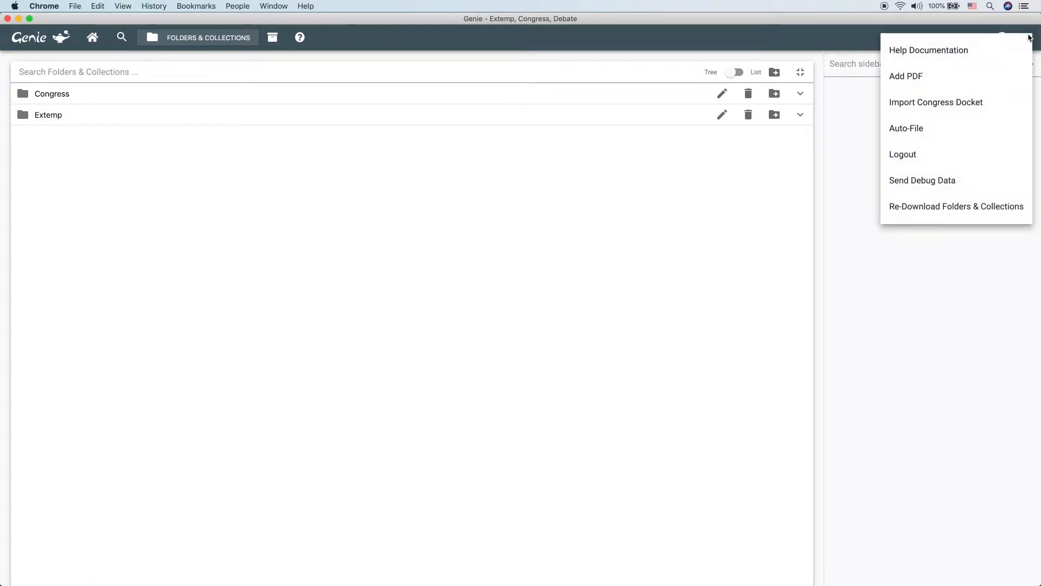
left_click(971, 111)
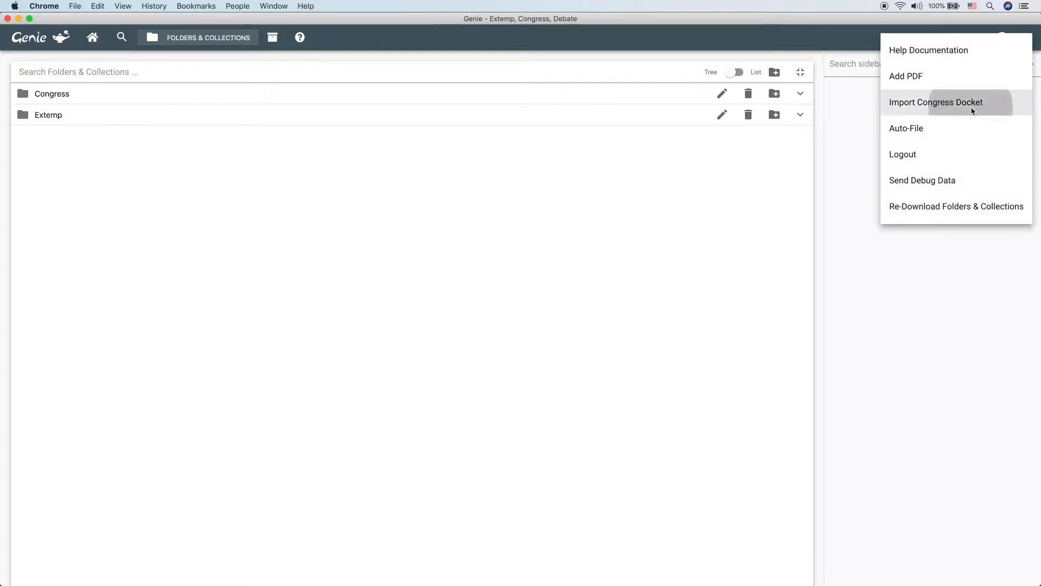
left_click(461, 83)
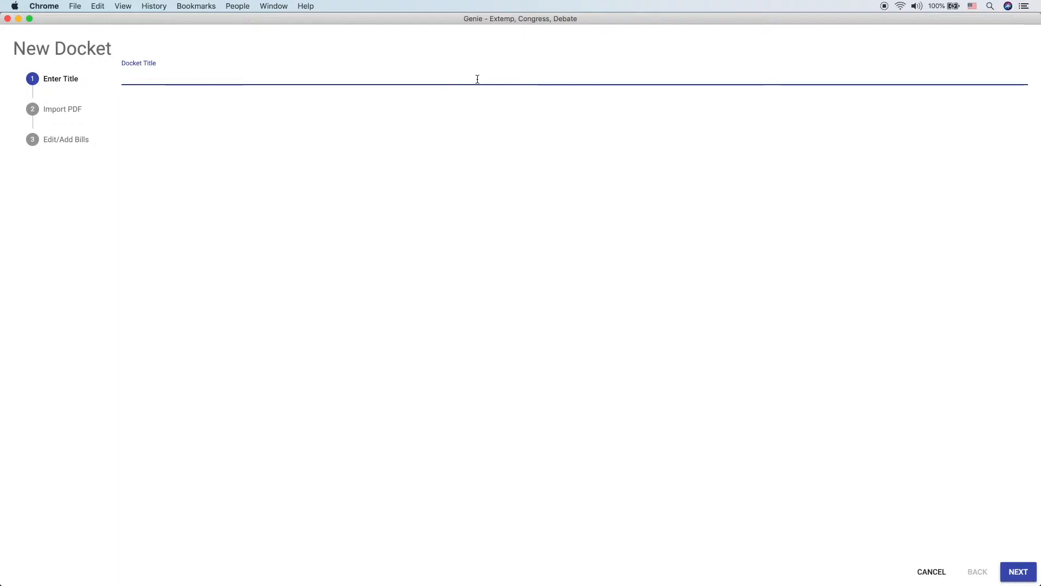
type("NSDA 201")
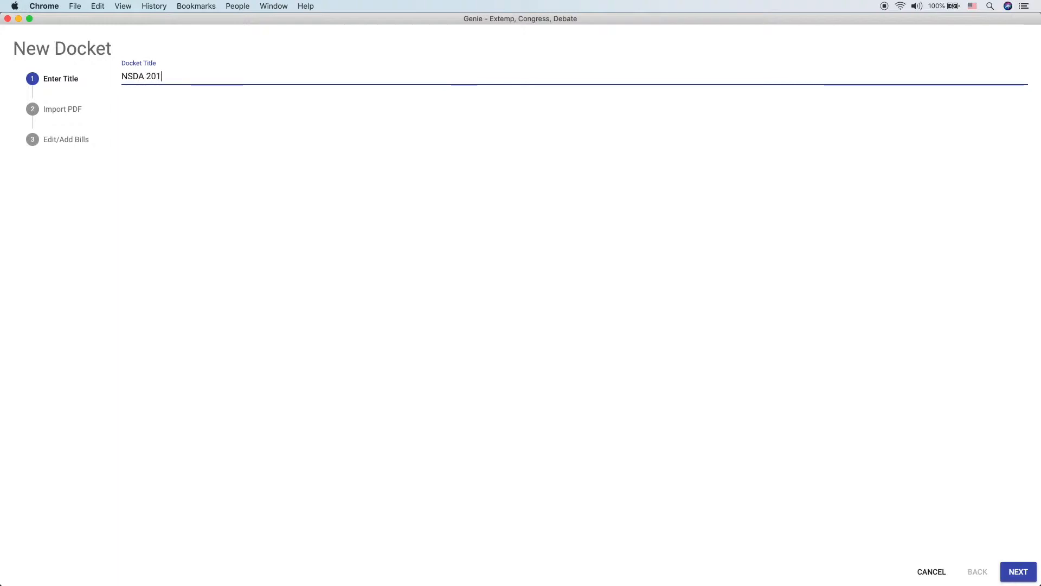
type("9 HS Nationals")
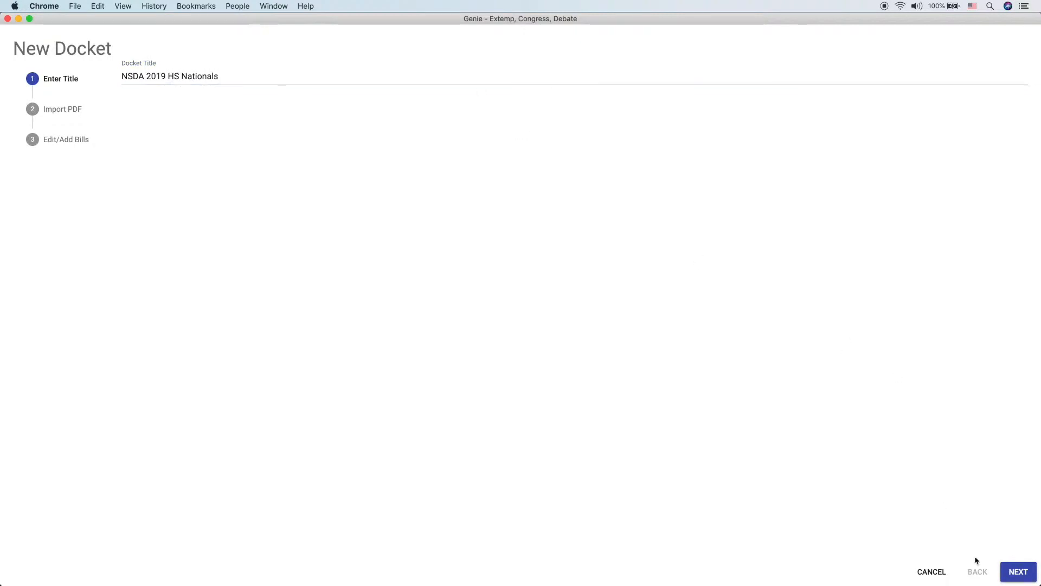
left_click(1018, 571)
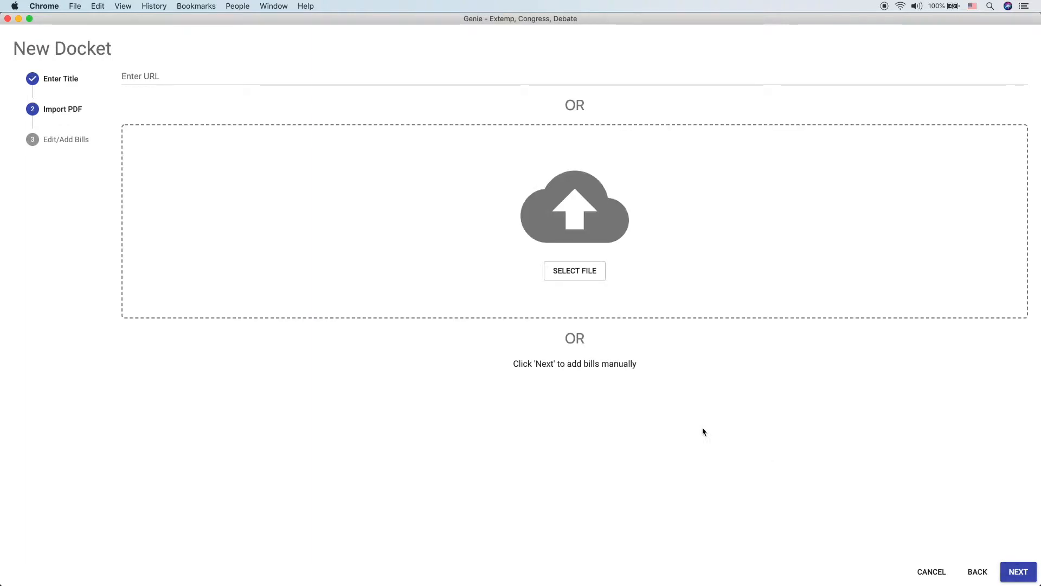
left_click(409, 76)
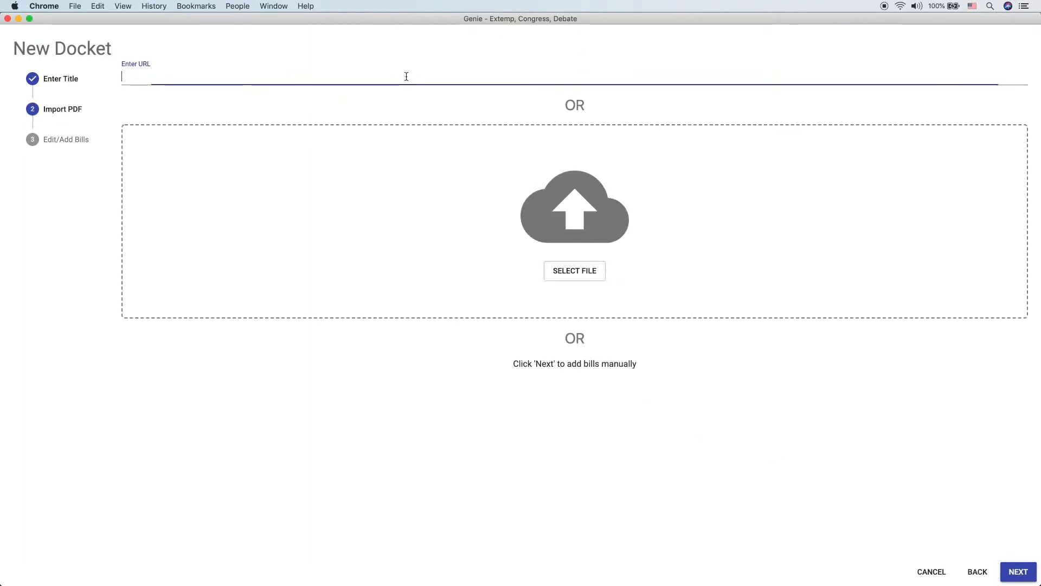
left_click(509, 214)
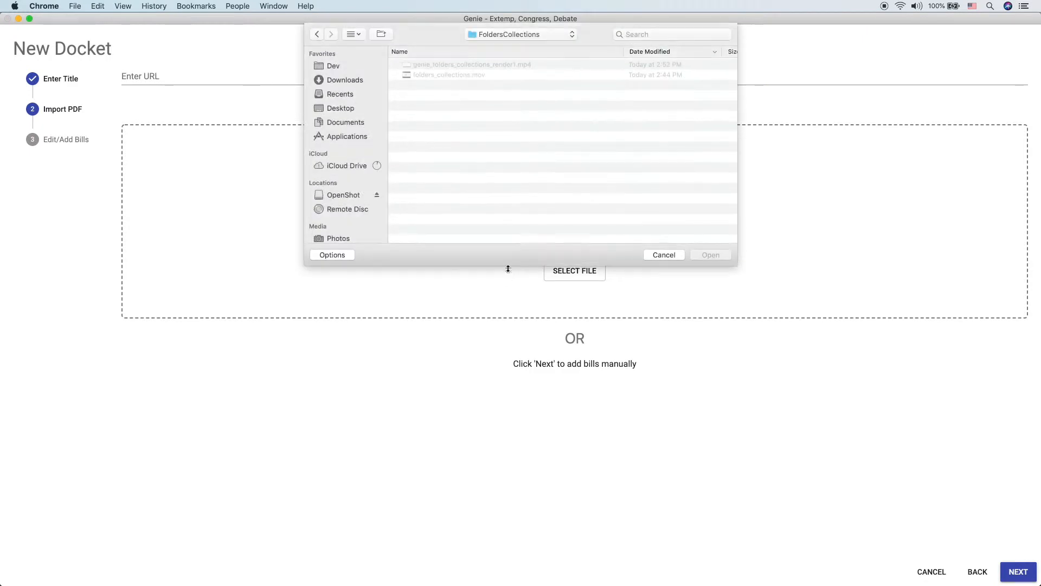
left_click(671, 255)
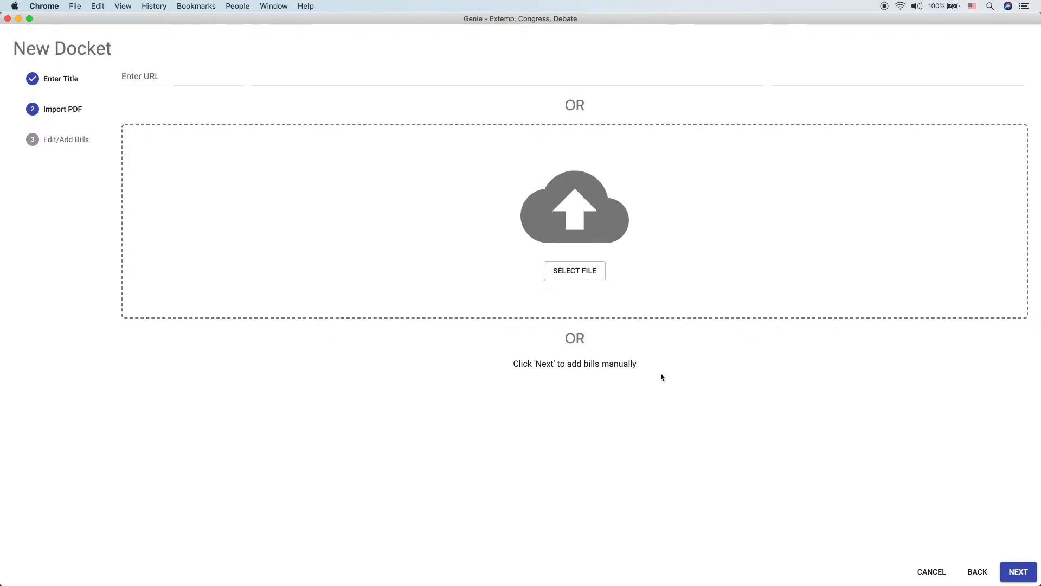
- Switch to the Chrome window showing HS-Congress-Docket_2019-05-08.pdf and copy the PDF's web address
key("ctrl+Up")
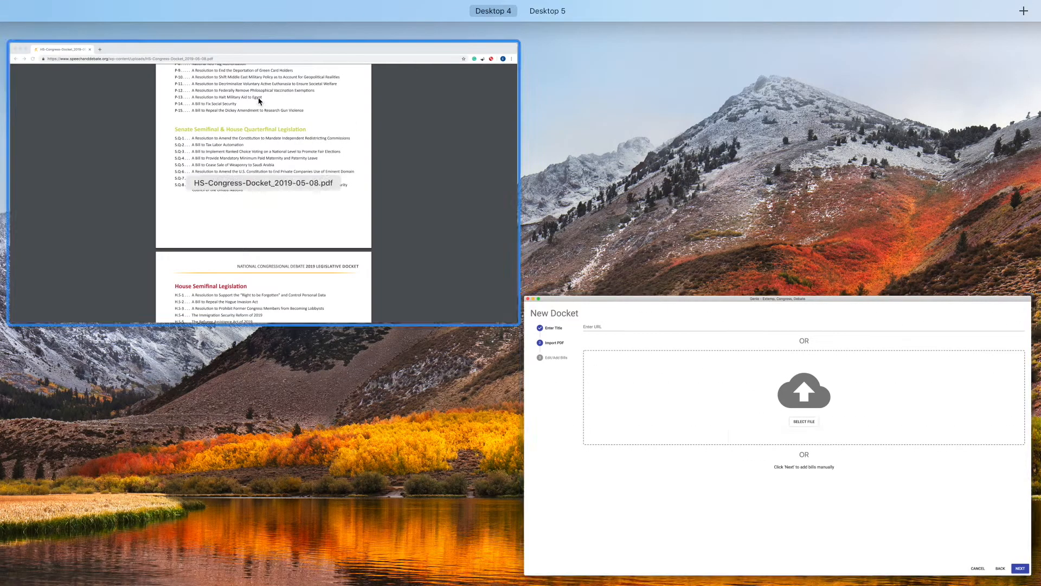
left_click(302, 121)
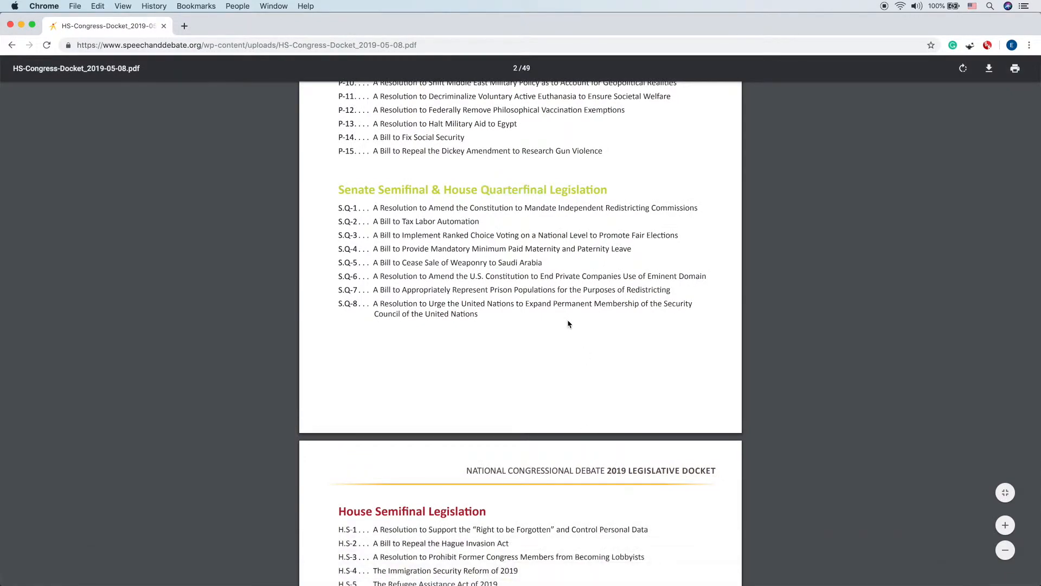
scroll(568, 320, "up", 15)
scroll(371, 207, "down", 20)
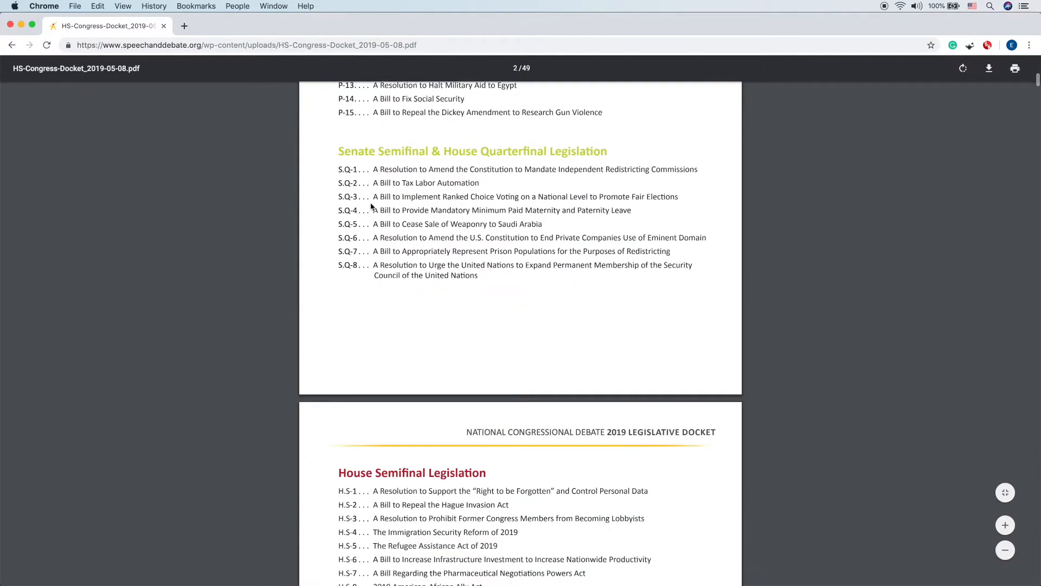
left_click(320, 45)
key("super+c")
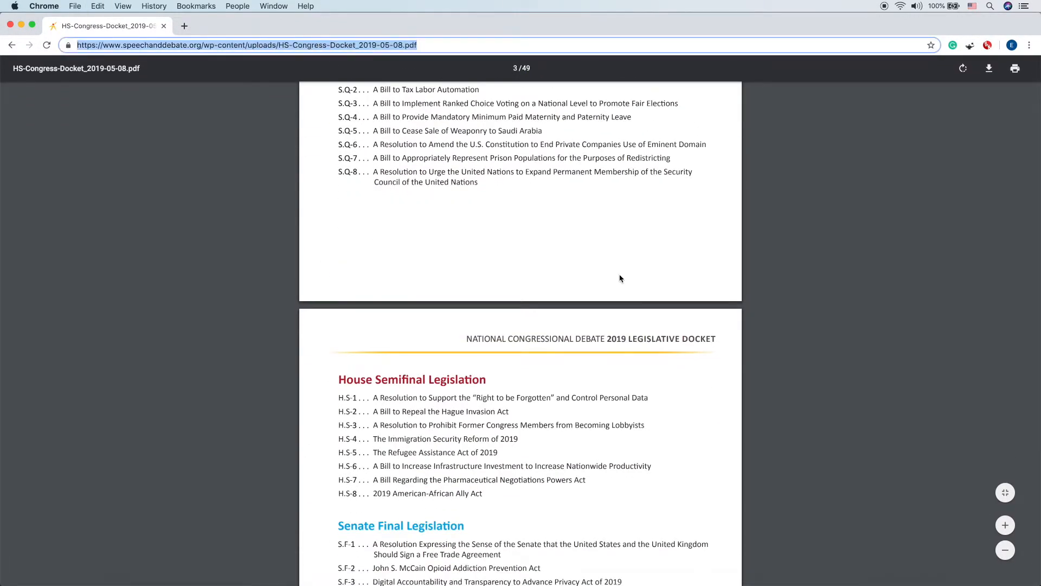
key("ctrl+Up")
left_click(437, 204)
left_click(413, 72)
key("super+v")
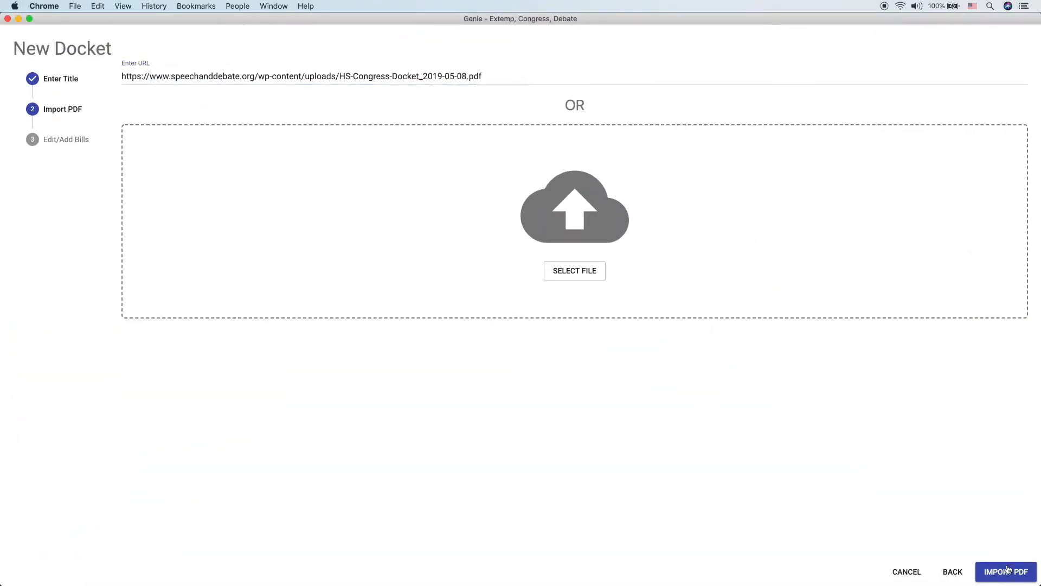
left_click(1017, 577)
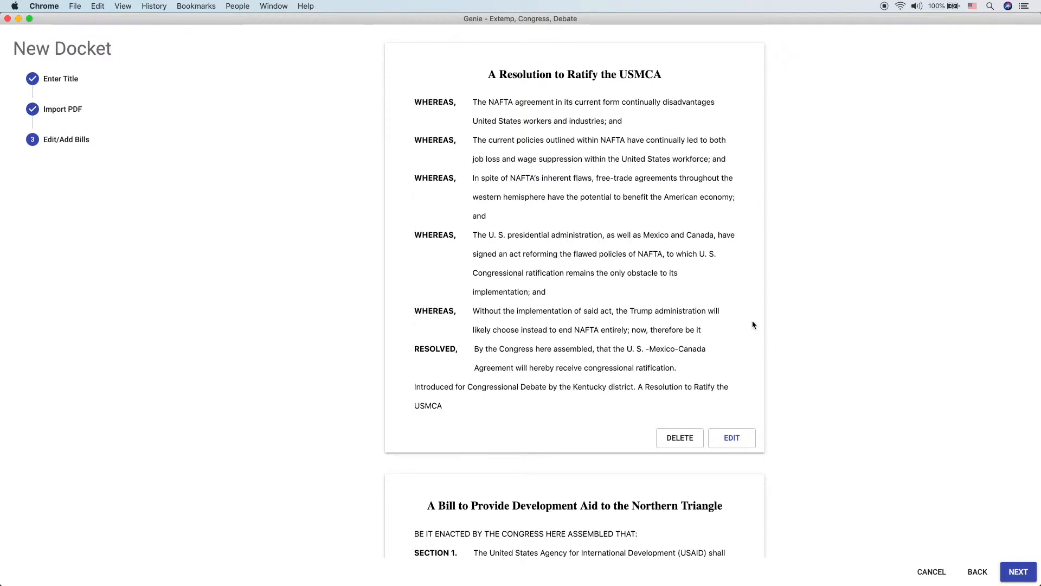
- Review the extracted bills and resolutions through the end of the docket, including the options to edit, delete or add bills
scroll(534, 247, "down", 1)
scroll(534, 246, "down", 15)
scroll(534, 246, "down", 20)
scroll(534, 245, "down", 20)
scroll(535, 249, "down", 20)
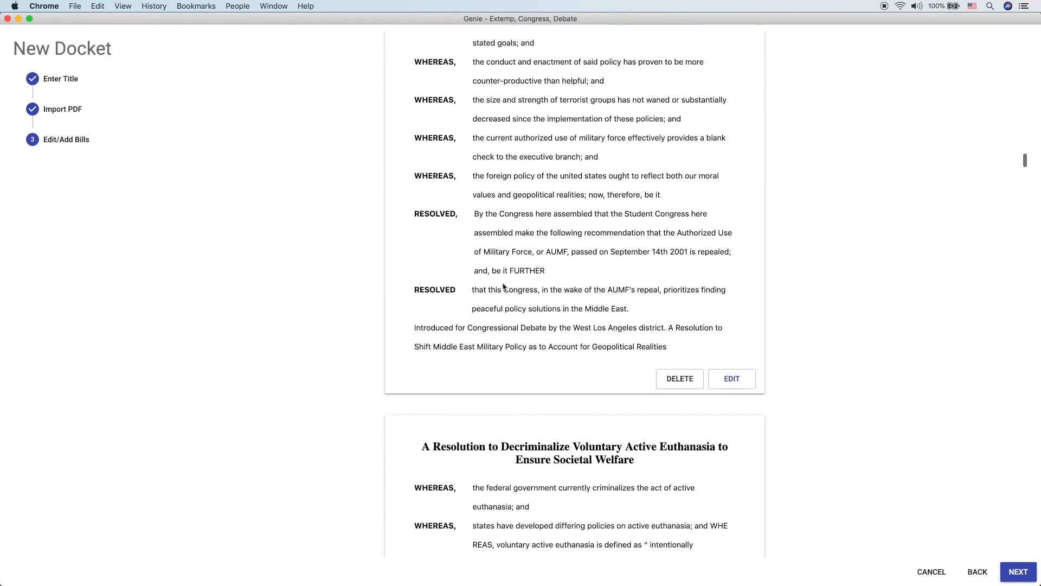
scroll(441, 228, "down", 15)
scroll(514, 317, "down", 20)
scroll(515, 321, "down", 20)
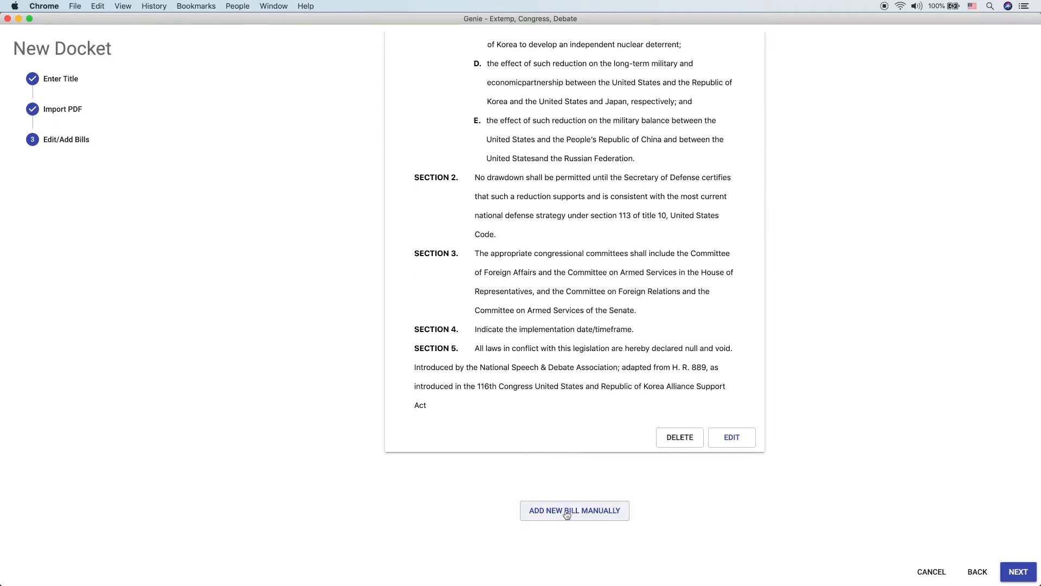
scroll(580, 118, "up", 10)
scroll(580, 118, "up", 15)
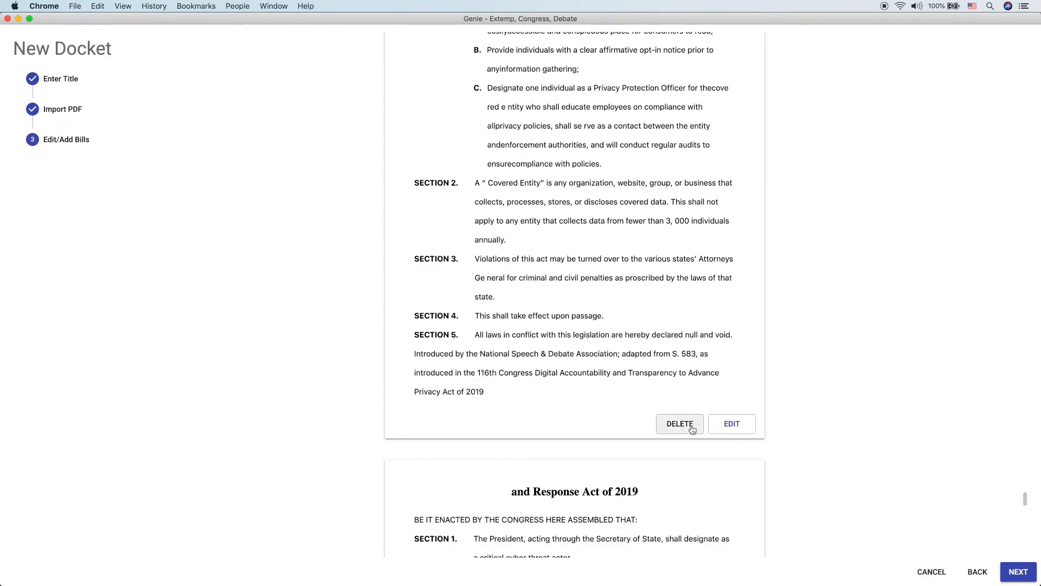
scroll(792, 402, "down", 20)
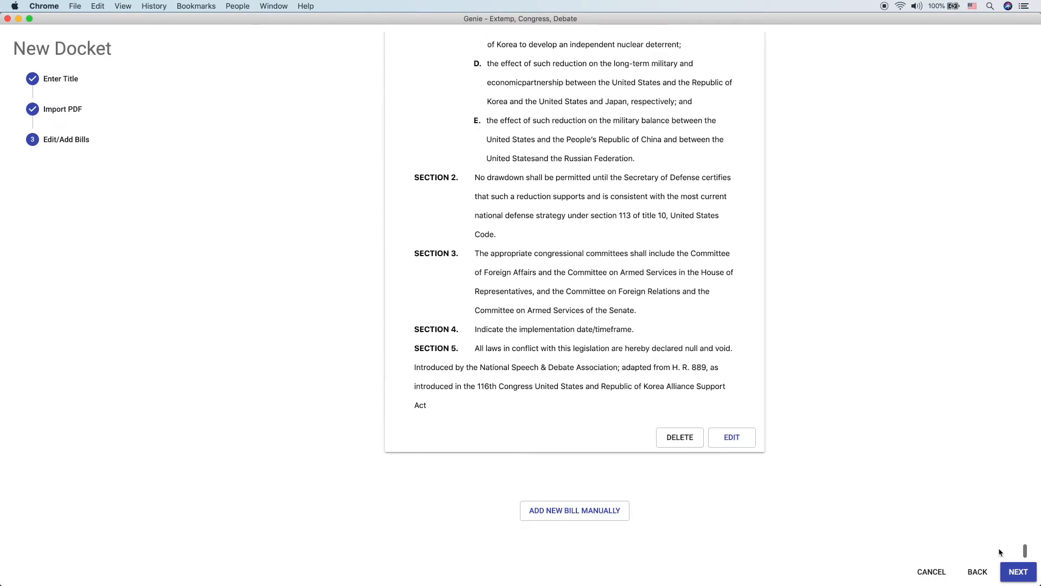
- Finish creating the docket and expand the NSDA 2019 HS Nationals folder to browse its bills
left_click(1018, 572)
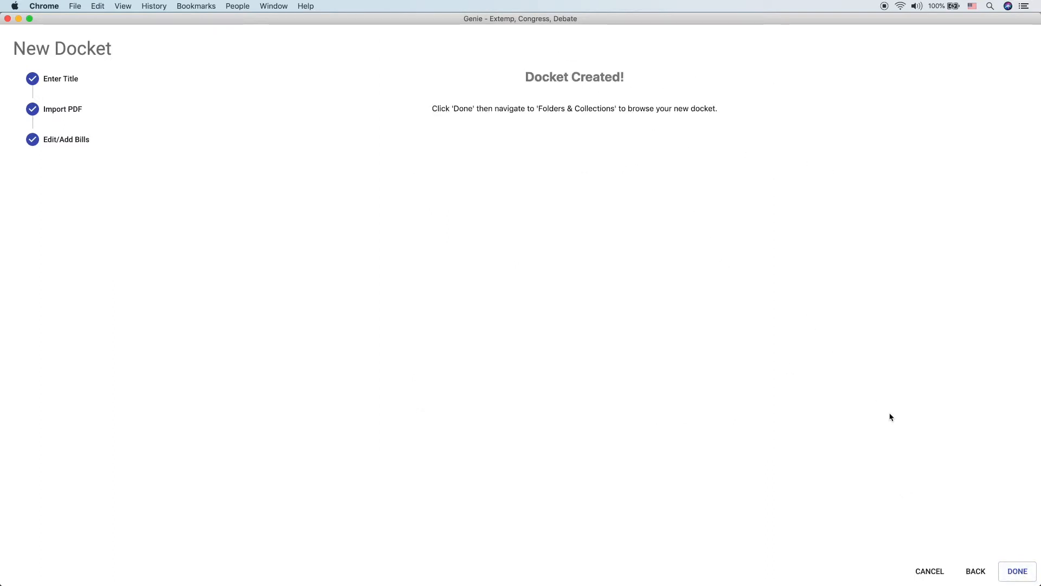
left_click(1027, 575)
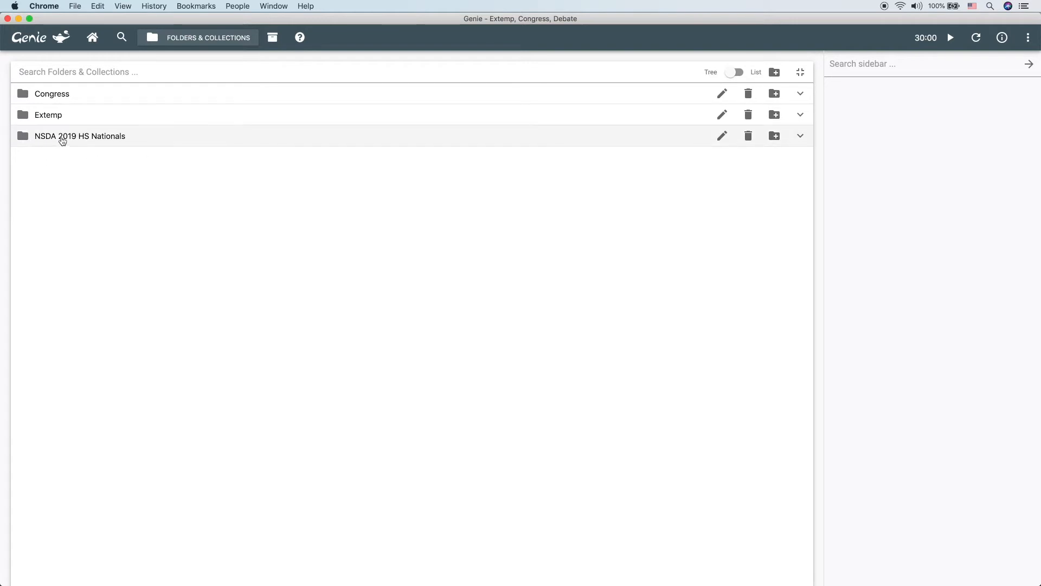
left_click(165, 137)
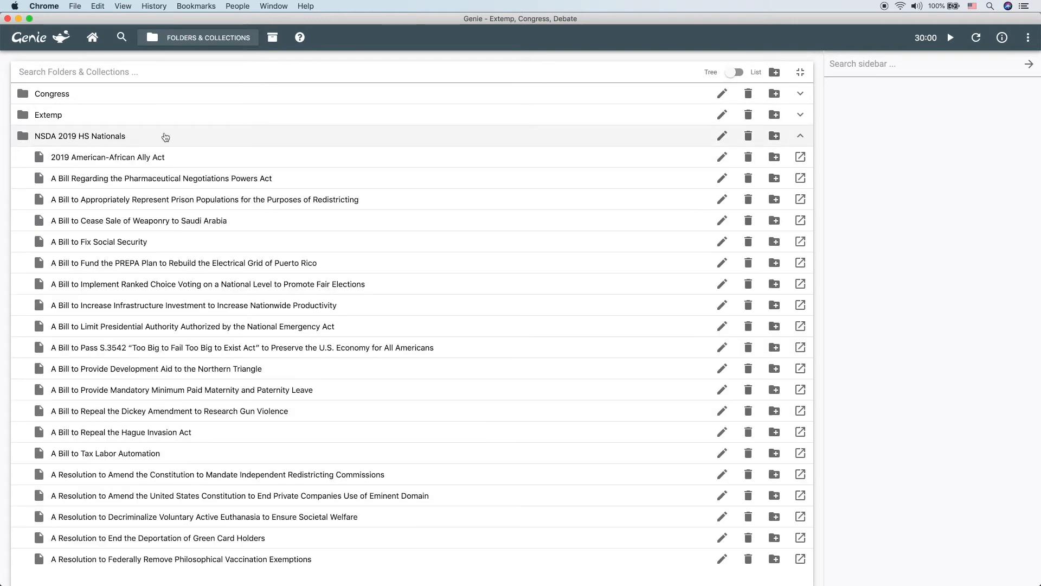
scroll(231, 387, "down", 5)
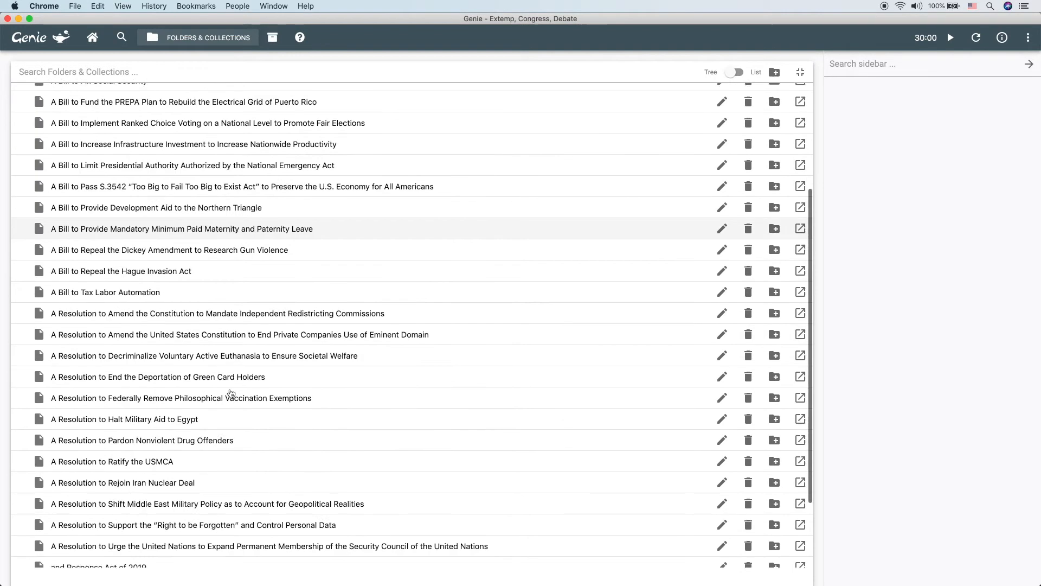
scroll(231, 392, "up", 5)
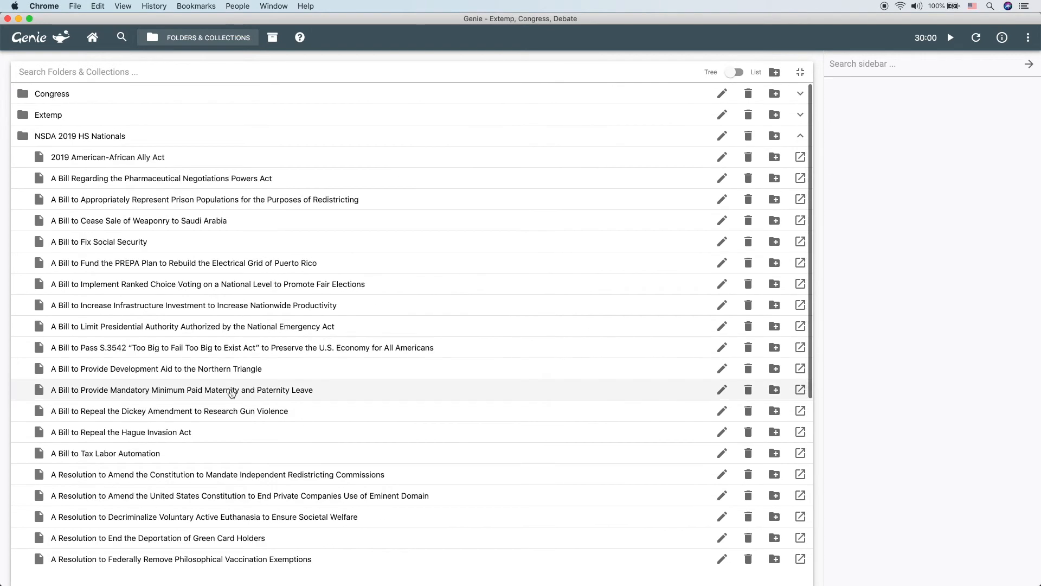
- Add A Bill to Cease Sale of Weaponry to Saudi Arabia to the sidebar and open its bill text, dismissing the introduction
left_click(165, 223)
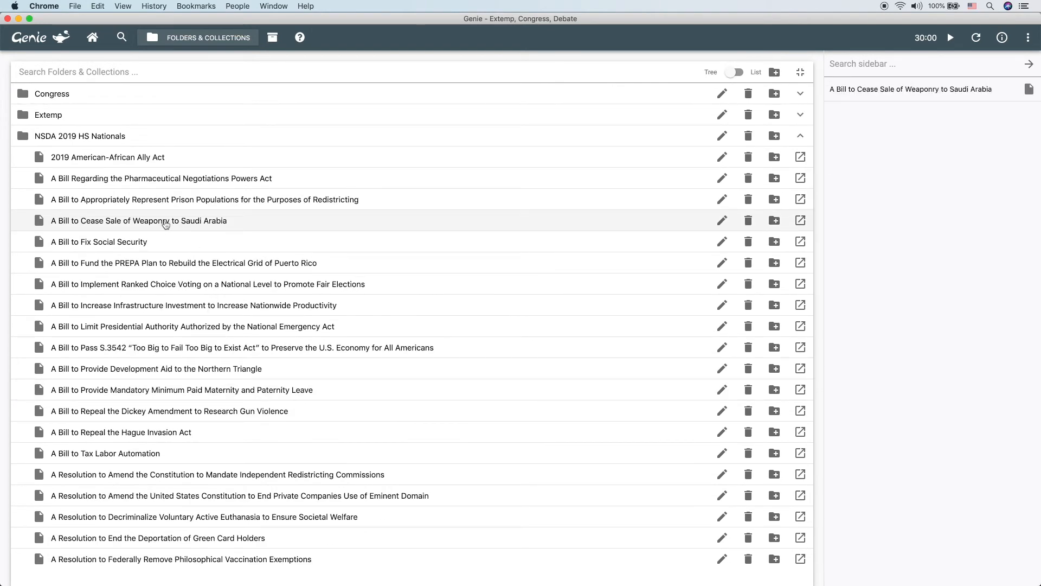
mouse_move(929, 91)
left_click(929, 91)
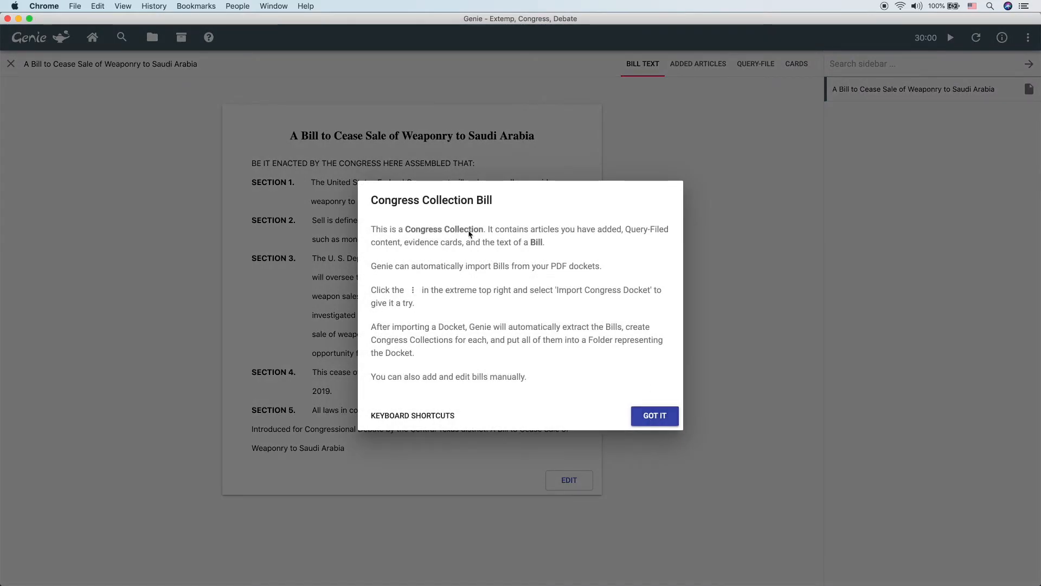
left_click(656, 416)
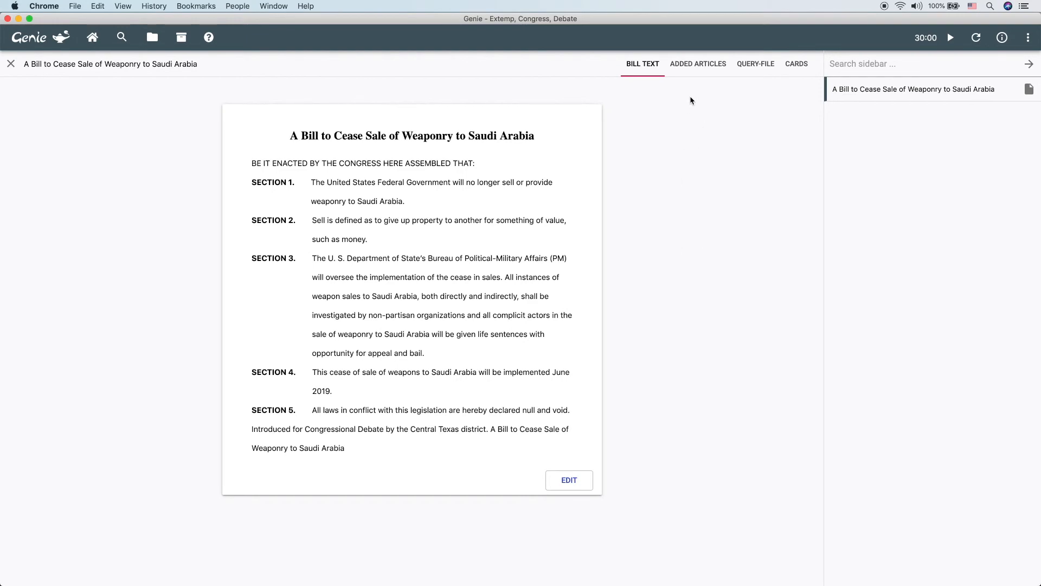
- View the added articles, Query-File and evidence cards sections of the Saudi Arabia weaponry bill, dismissing their introductions
left_click(700, 63)
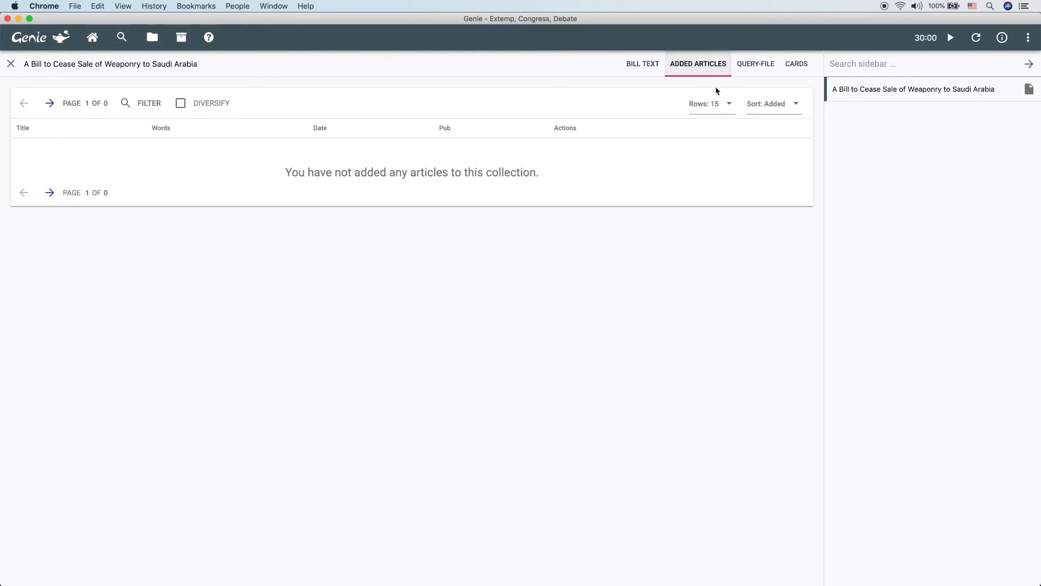
left_click(760, 65)
left_click(654, 422)
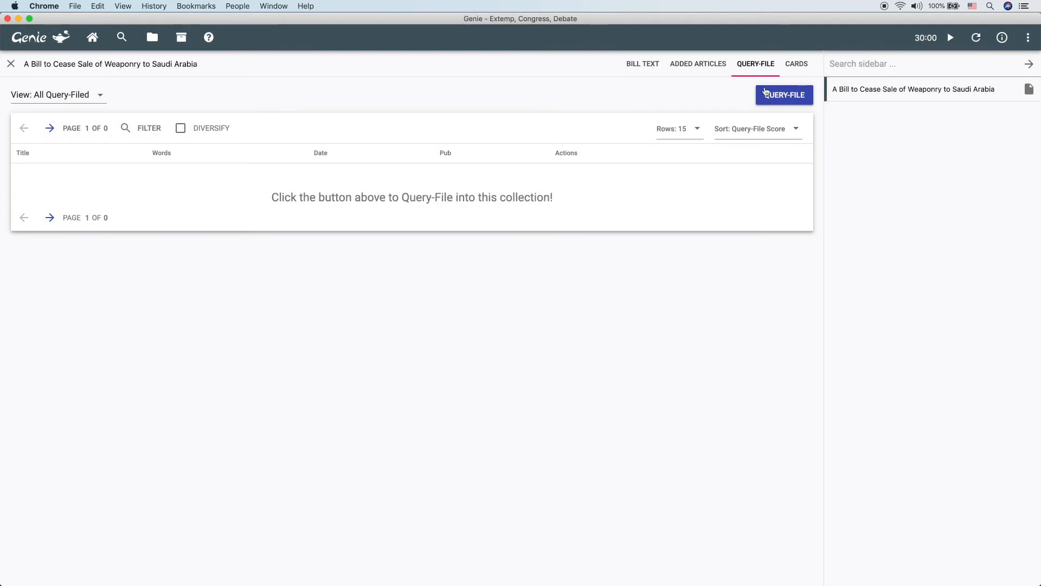
left_click(786, 64)
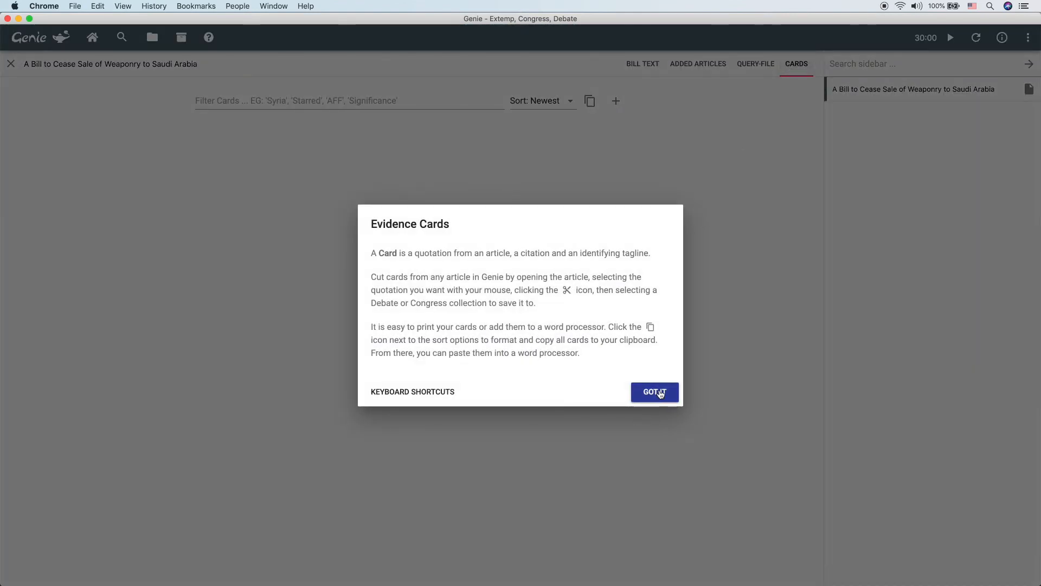
left_click(659, 393)
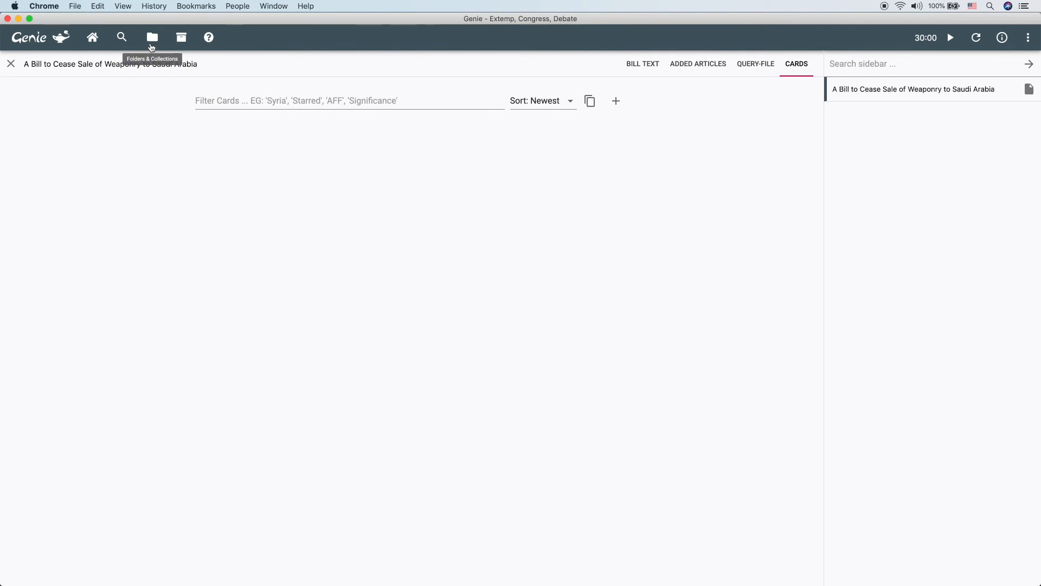
- Move the NSDA 2019 HS Nationals folder into the Congress folder and expand it there
left_click(151, 47)
left_click(221, 140)
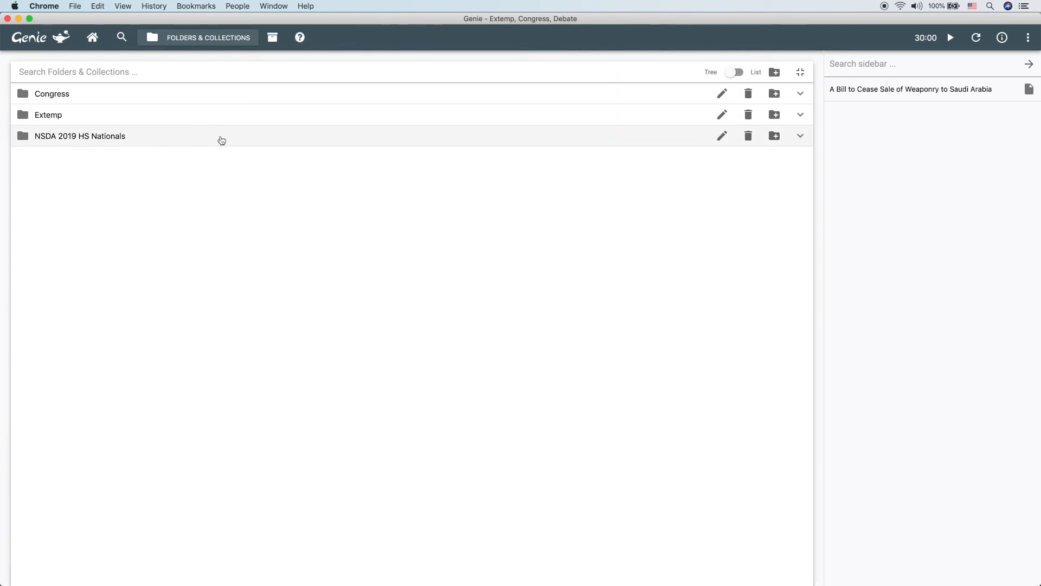
left_click_drag(53, 142, 128, 95)
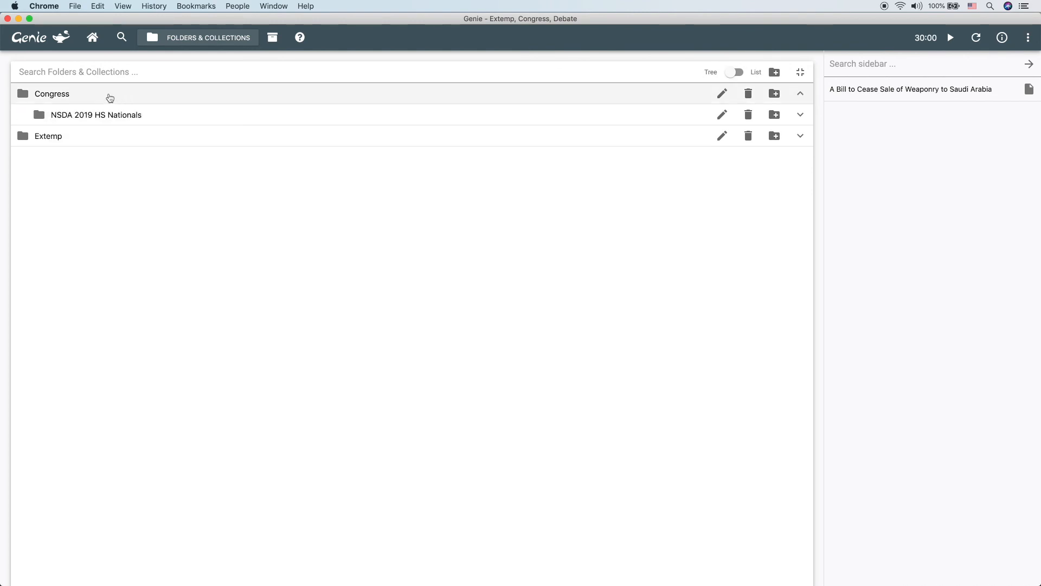
left_click(114, 114)
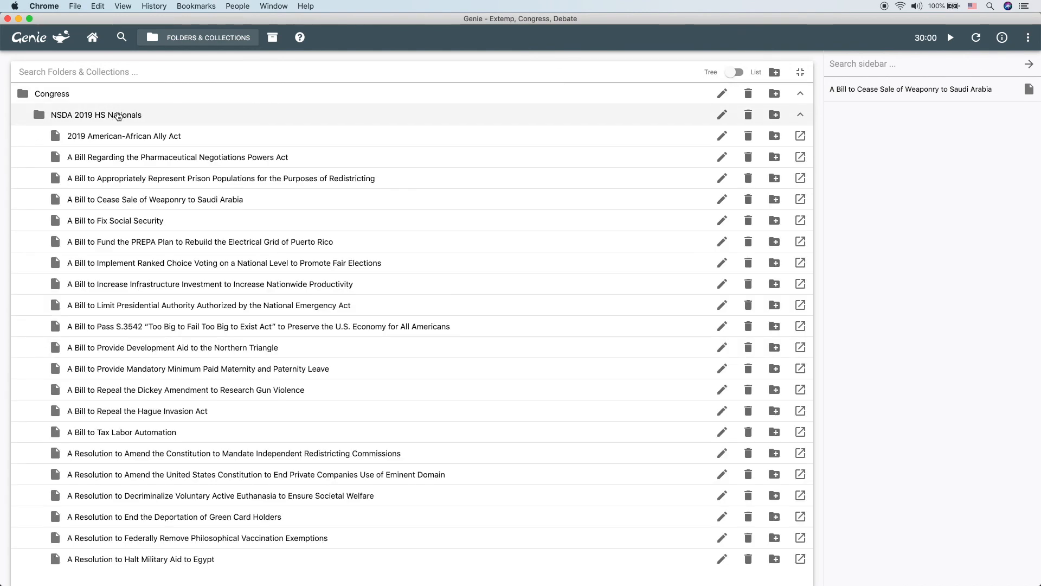